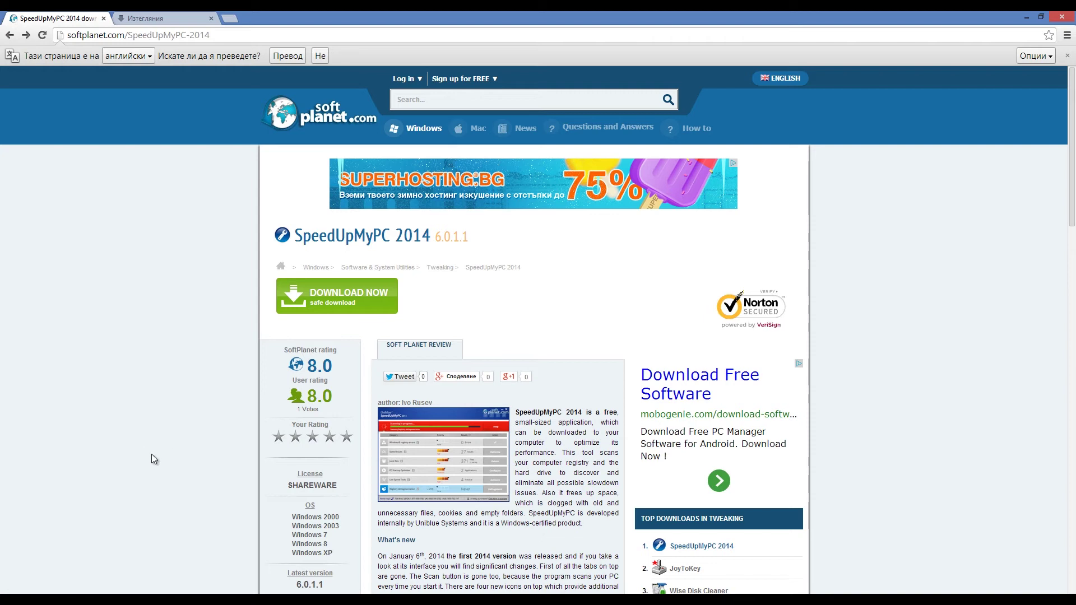
Scroll down and back up through the SpeedUpMyPC setup window
scroll(162, 407, down, 8)
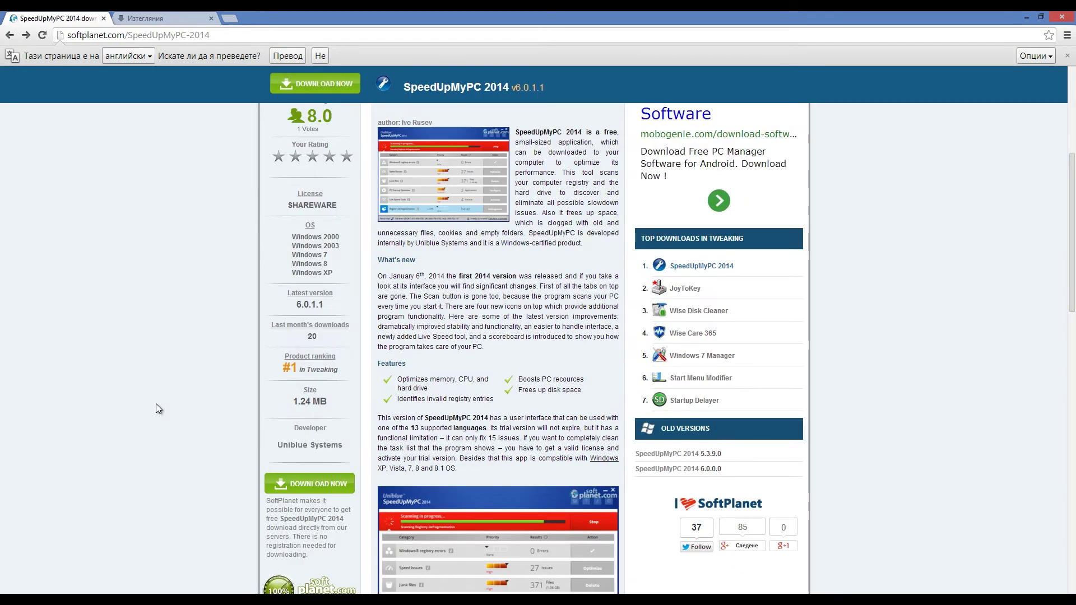
scroll(157, 415, up, 8)
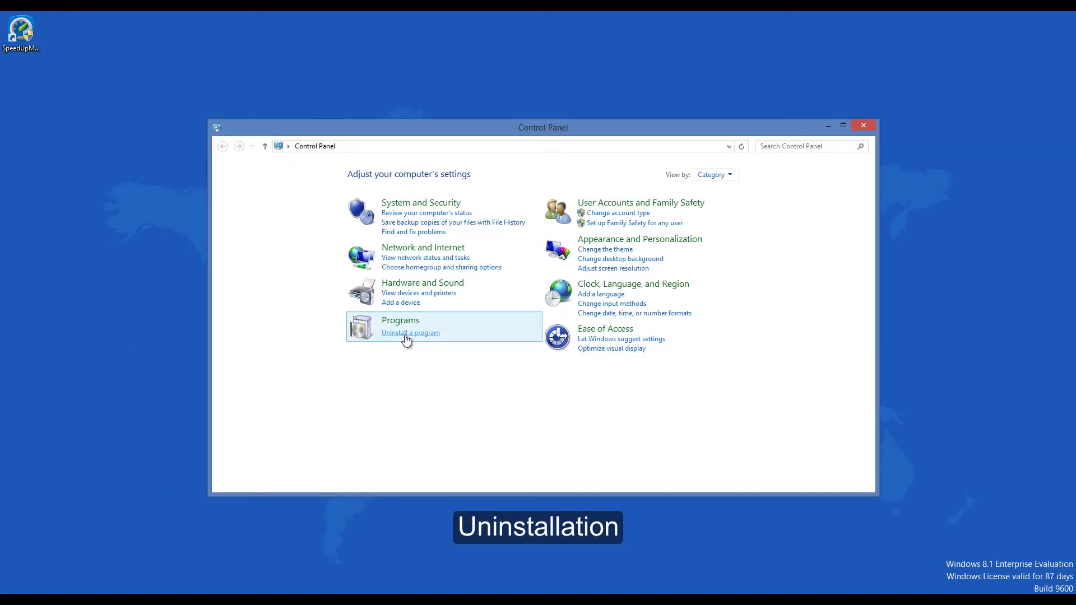
Go to Uninstall a program and select the SpeedUpMyPC 2014 entry
click(405, 335)
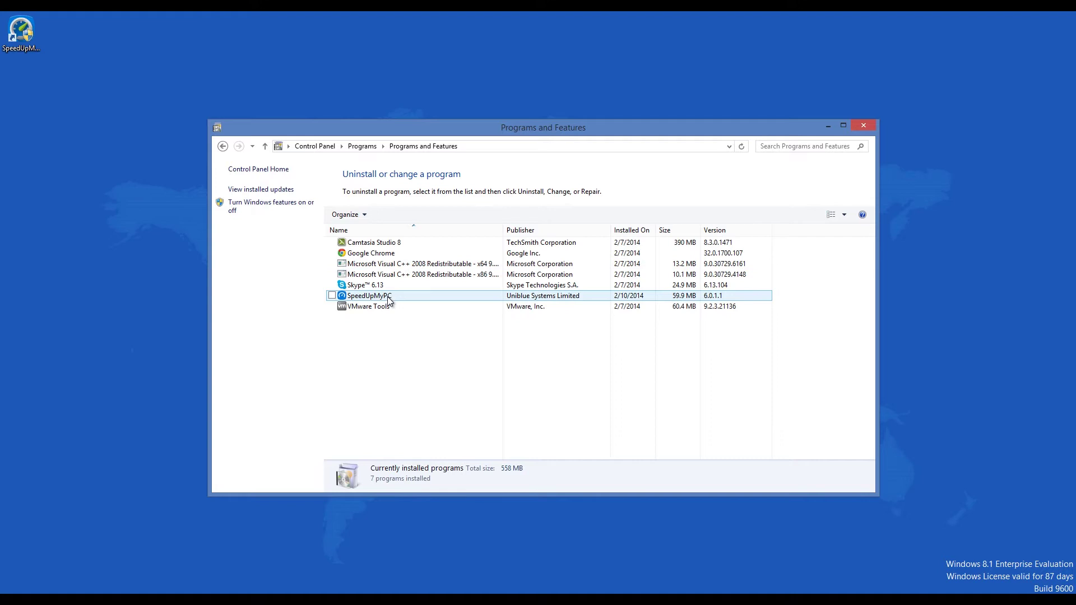
click(389, 299)
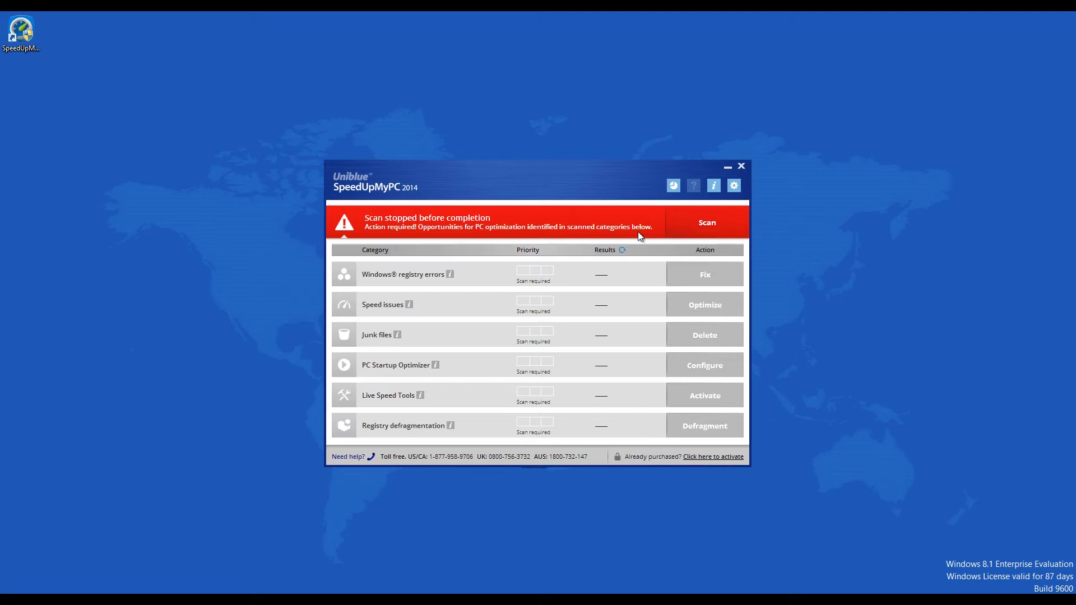
Expand and collapse the empty Windows registry errors and Speed issues undo lists, then view the Scorecard
click(734, 186)
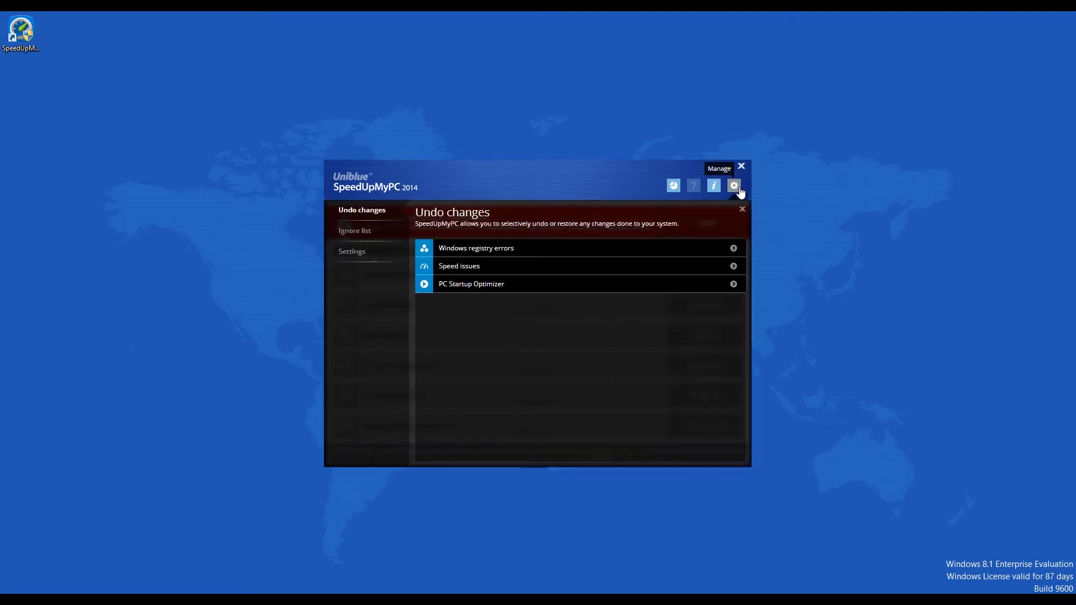
click(733, 250)
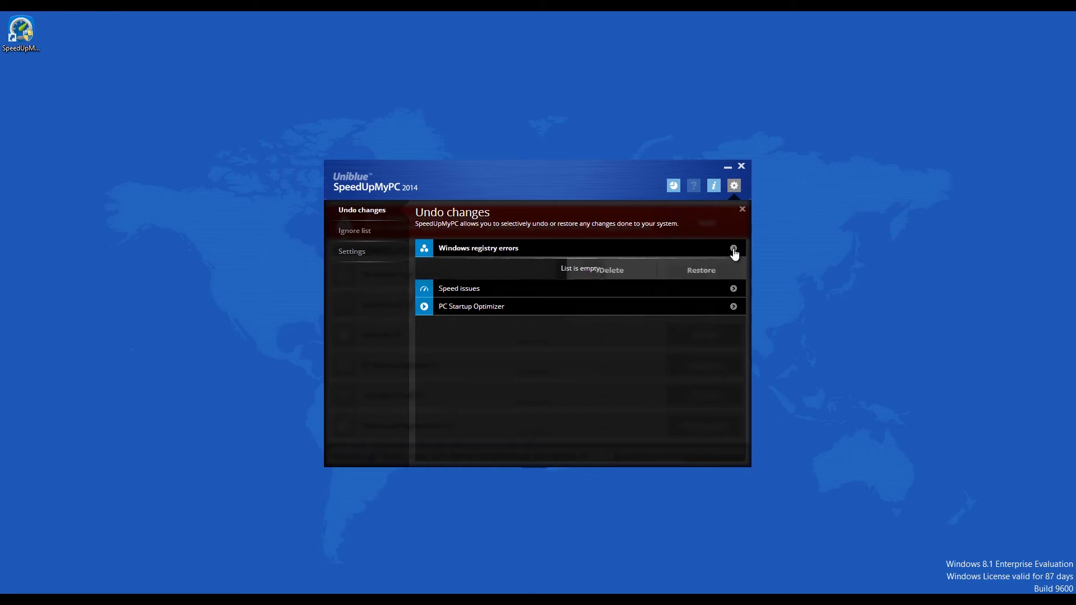
click(734, 250)
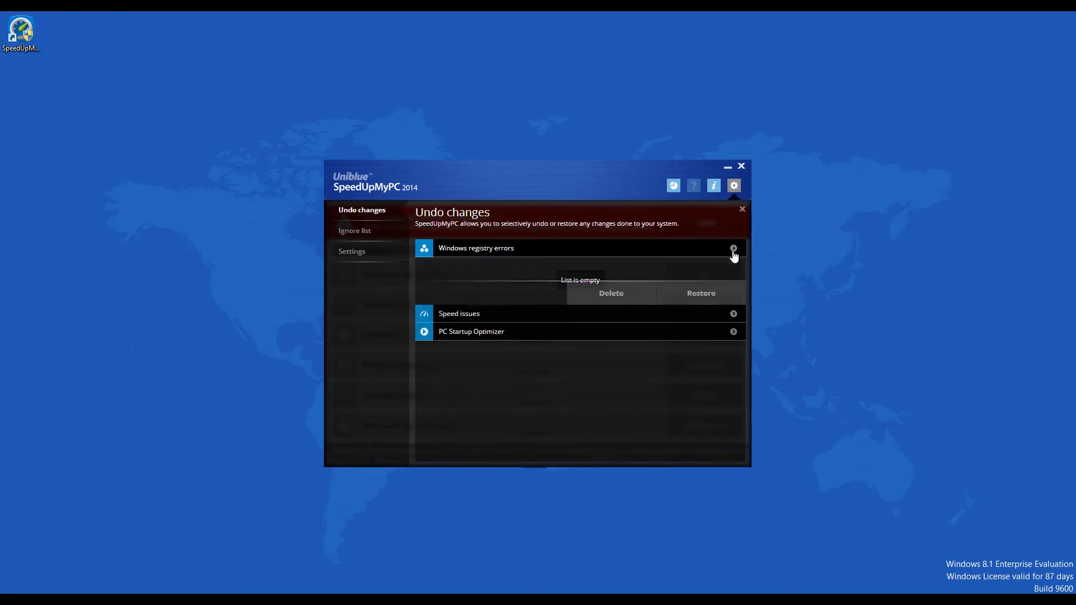
click(734, 268)
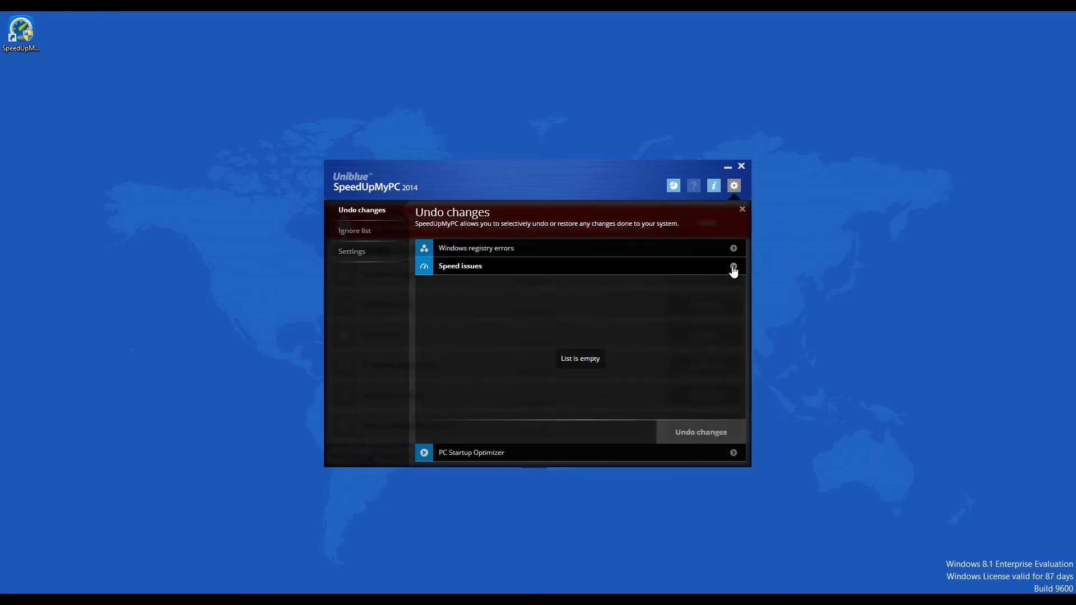
click(733, 267)
click(673, 187)
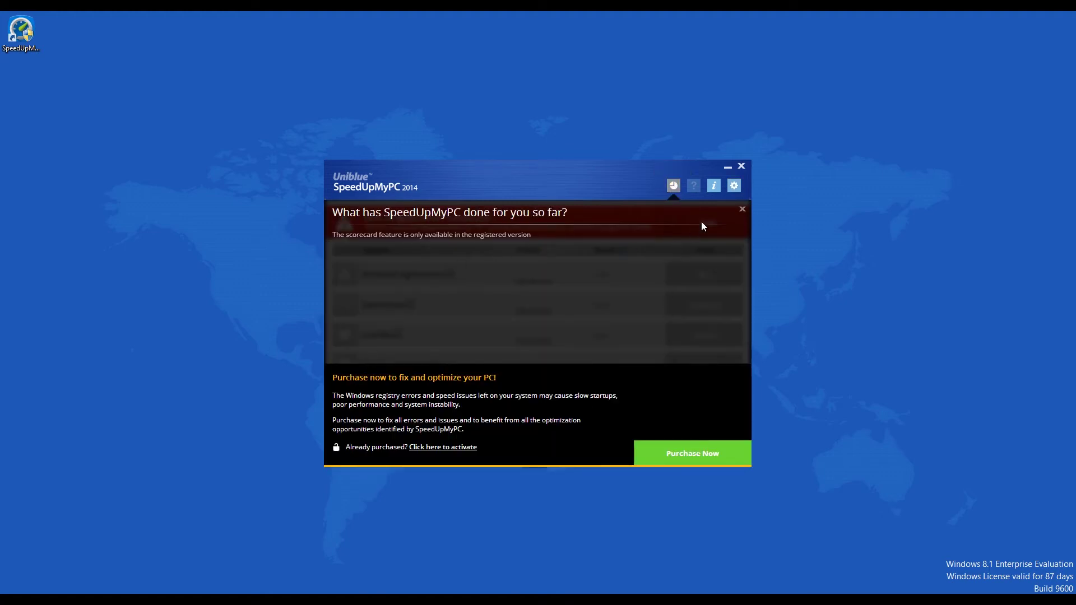
Check the About version and support details, then close the Scorecard panel
click(715, 187)
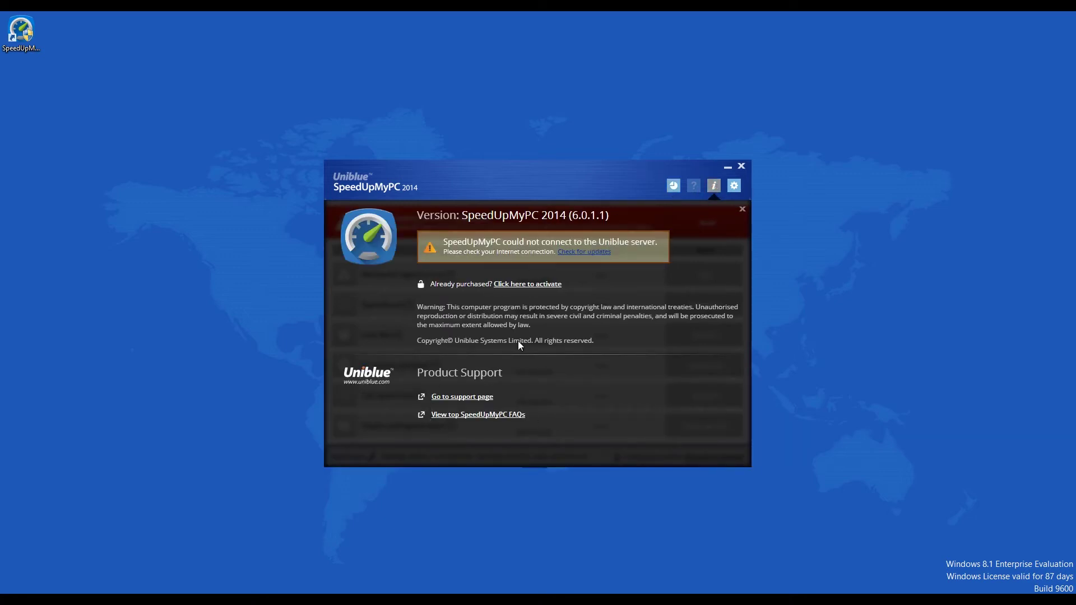
click(673, 186)
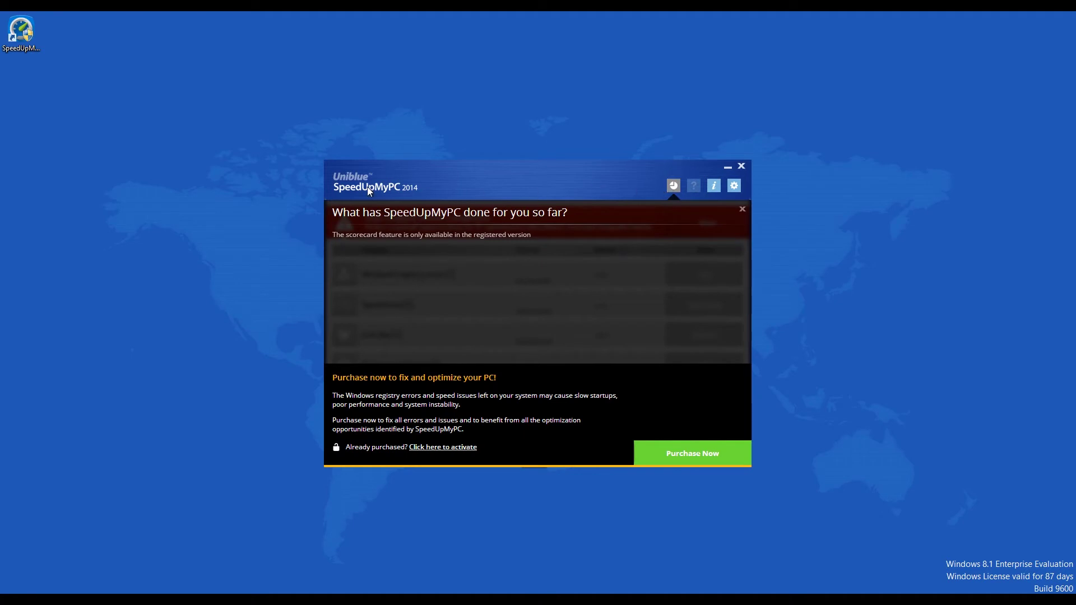
click(742, 210)
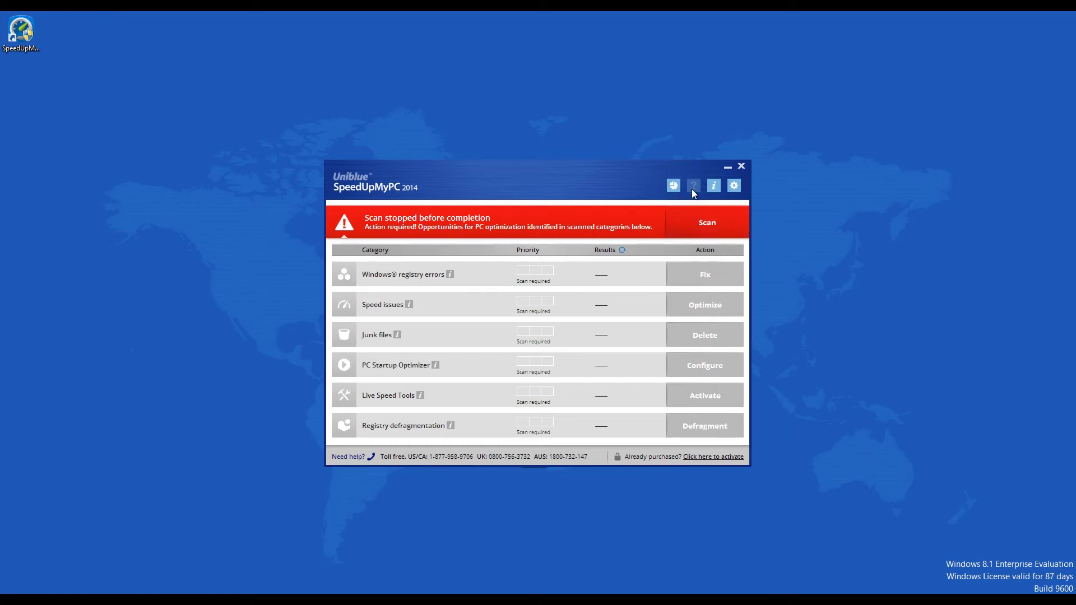
Browse the Manage panel's Ignore list and Settings, leaving Language on English, then open the Scorecard
click(734, 185)
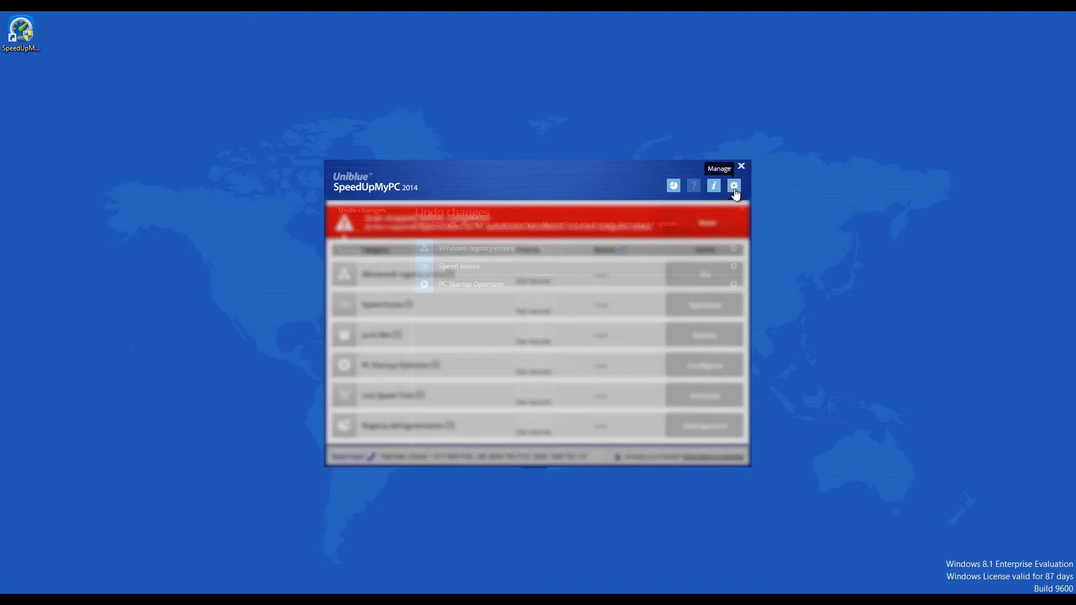
click(358, 234)
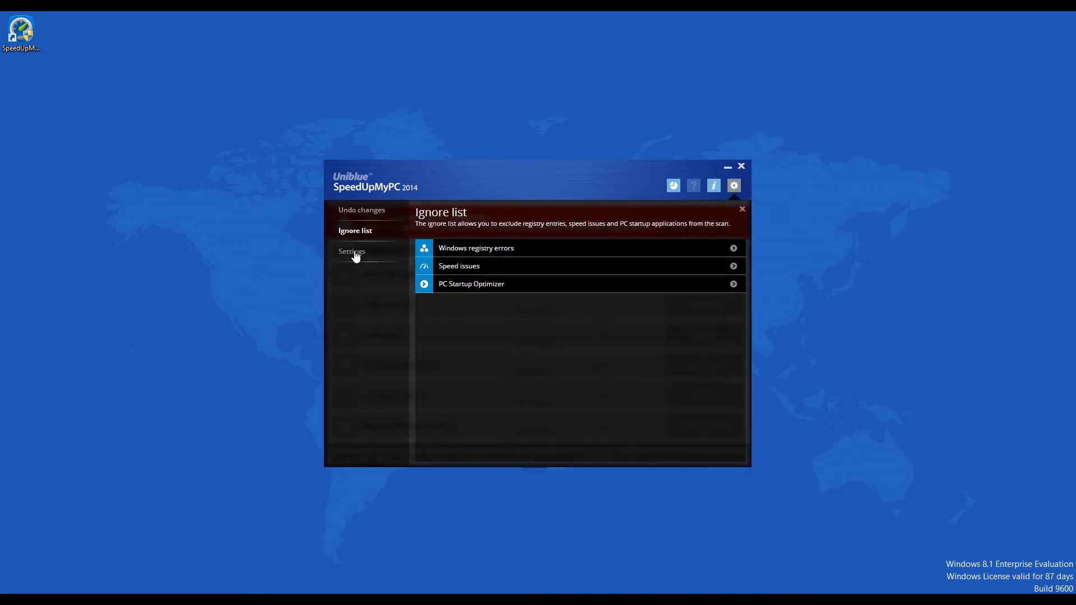
click(353, 252)
click(733, 409)
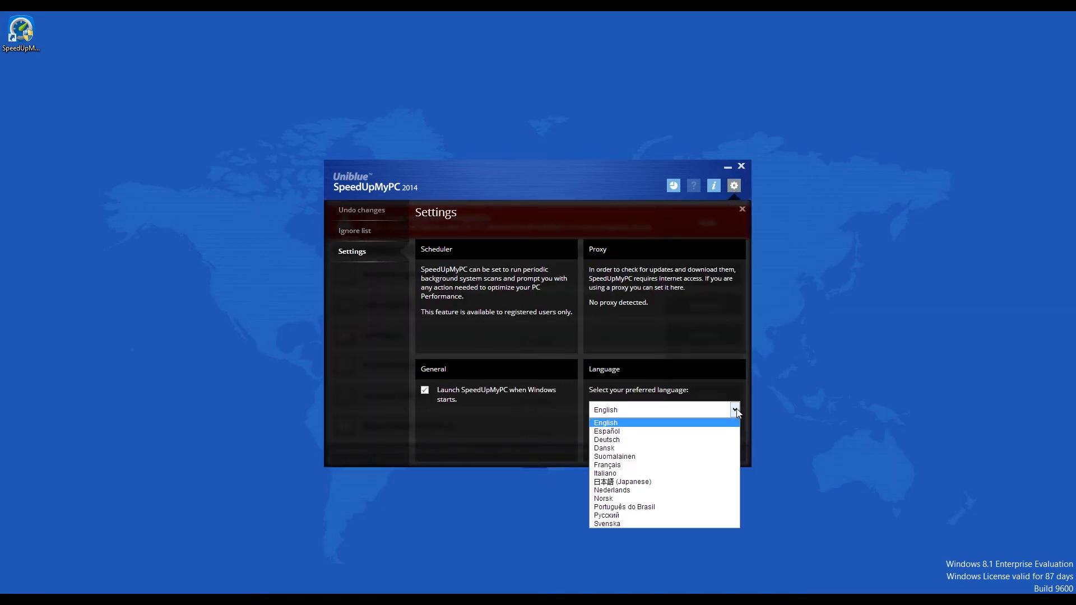
click(695, 331)
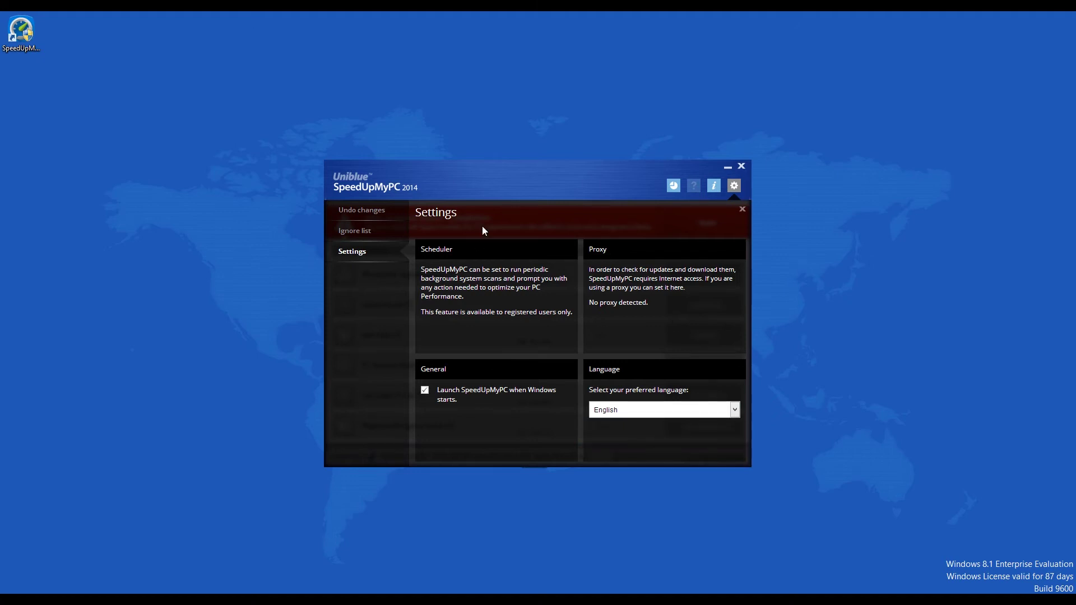
click(742, 211)
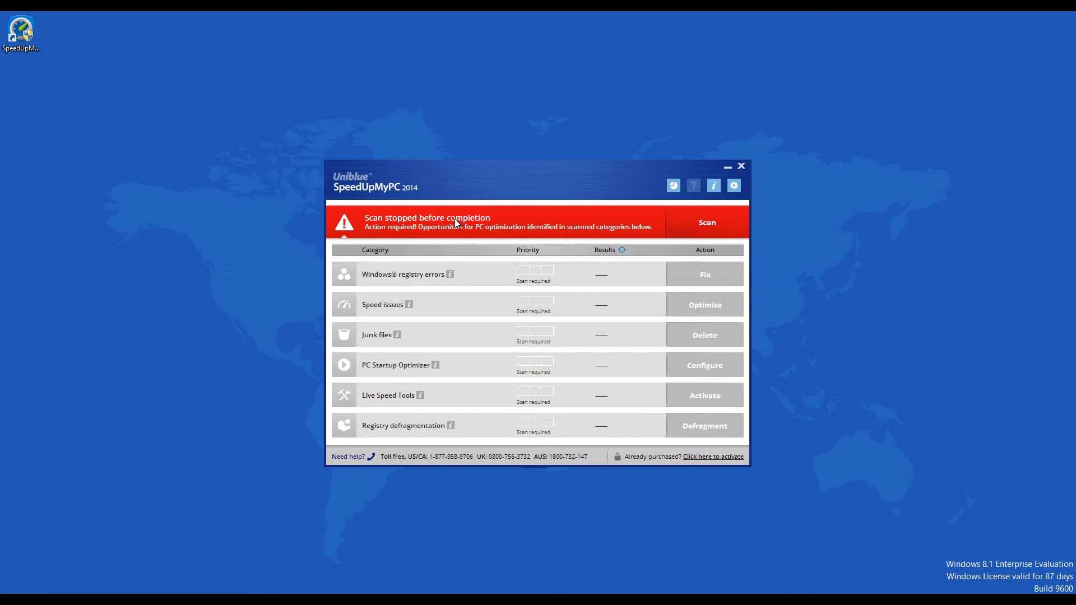
click(673, 187)
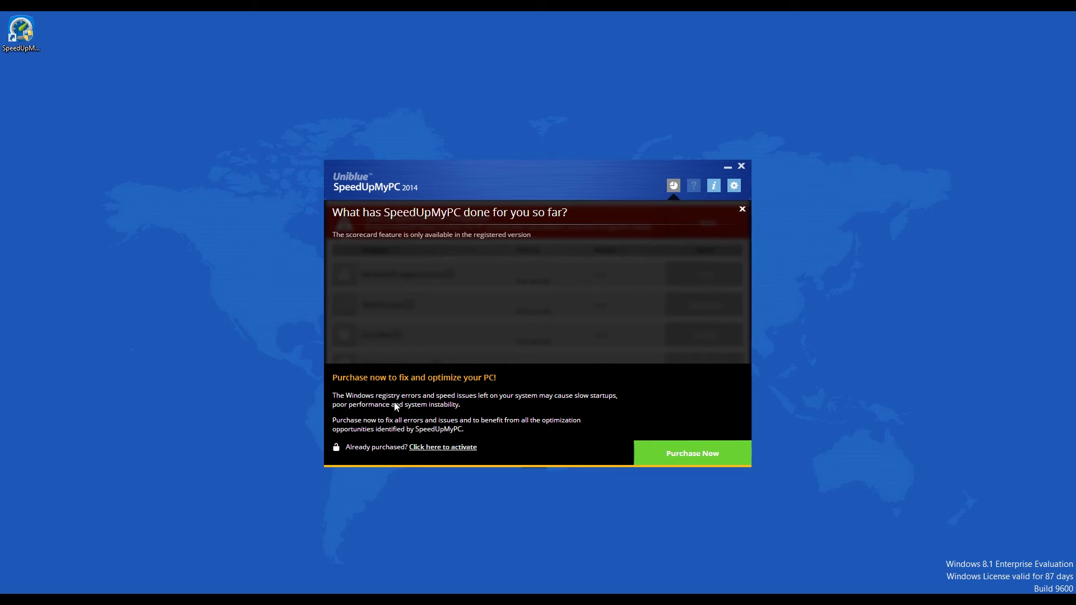
Go to the 'Click here to activate' link, then close the Scorecard with its X
click(448, 451)
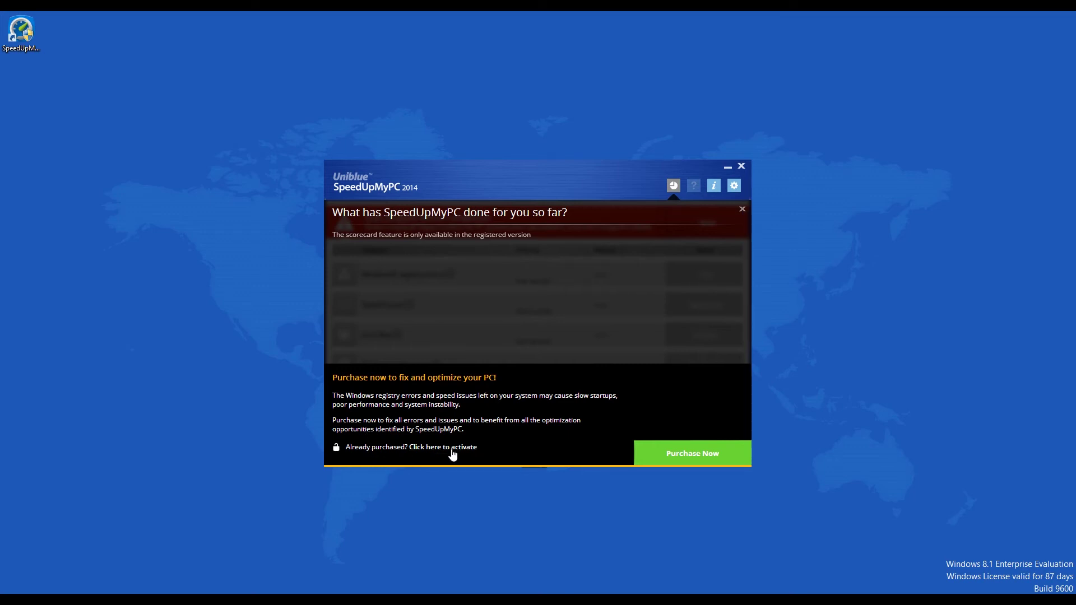
click(742, 209)
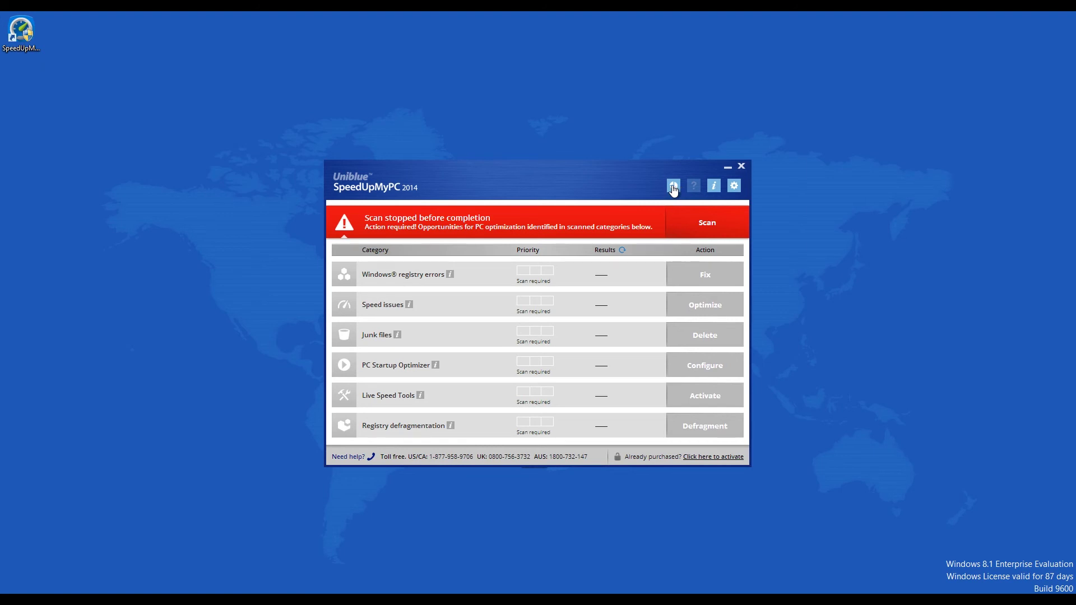
click(733, 186)
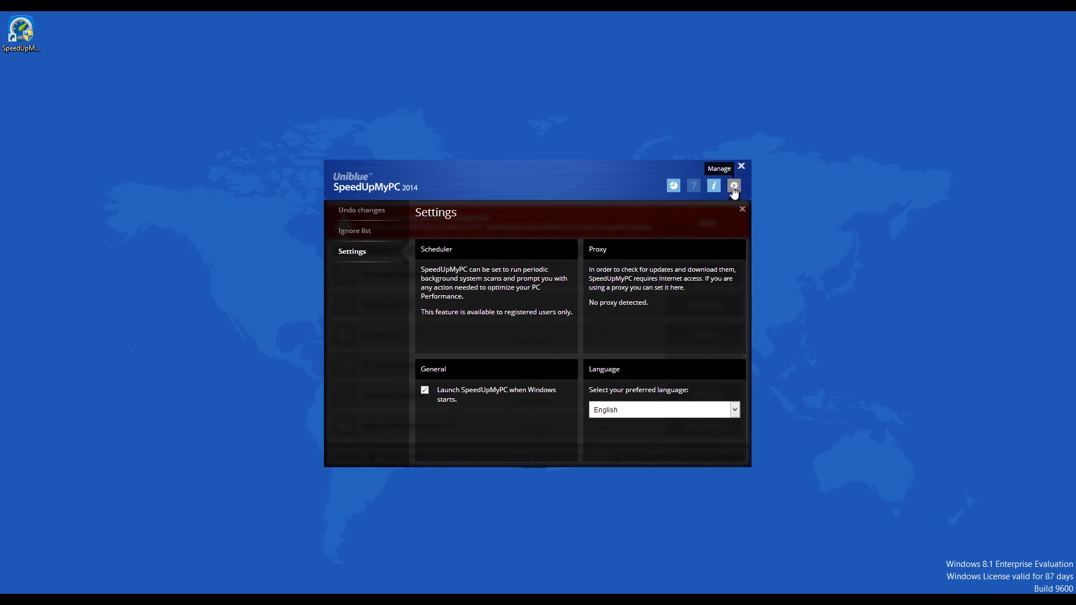
click(376, 215)
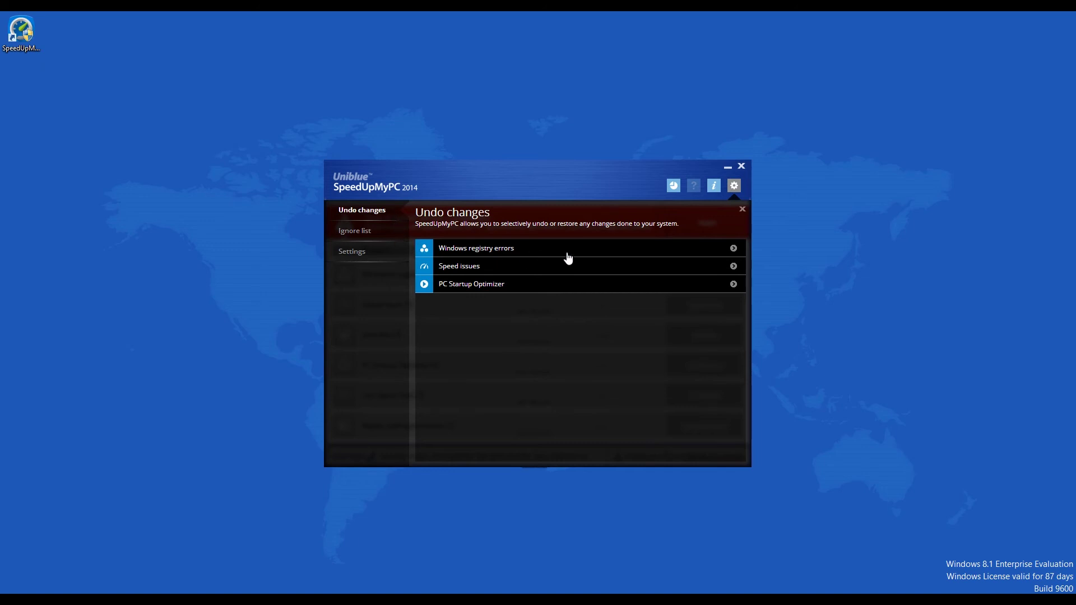
click(354, 231)
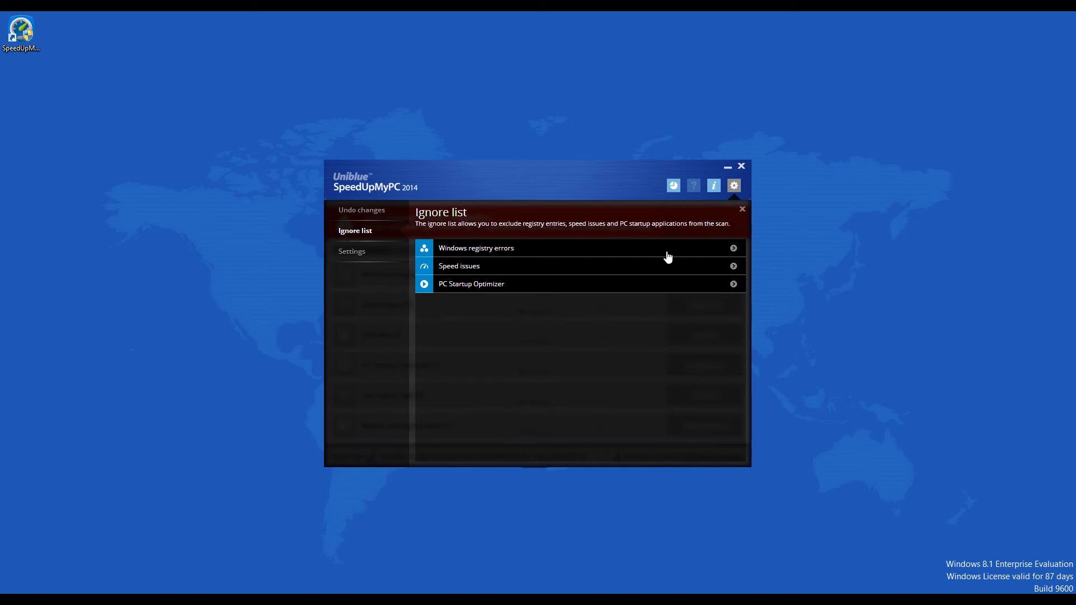
click(734, 250)
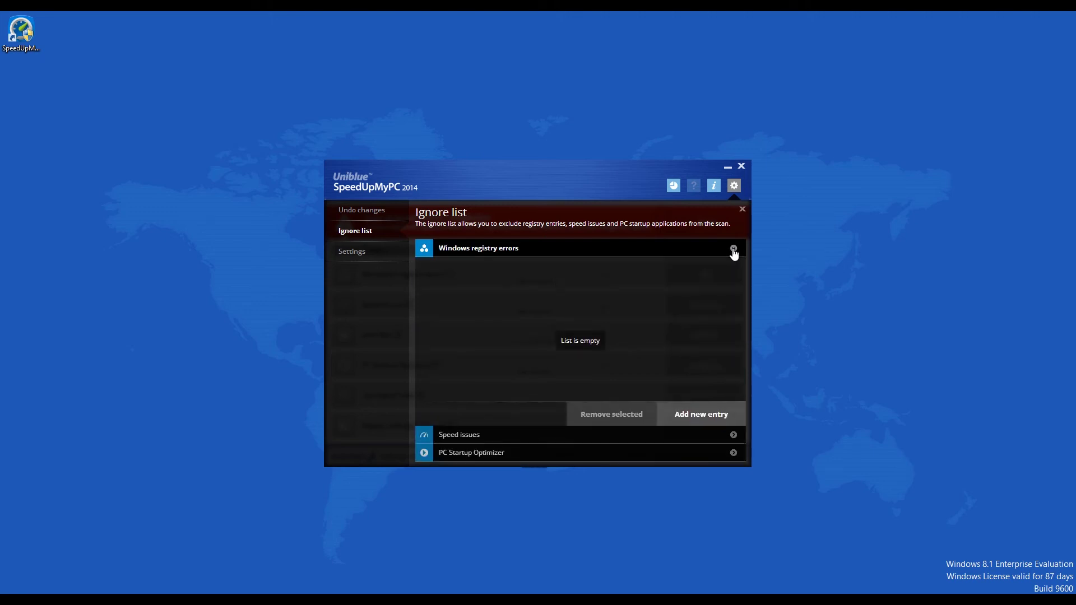
click(363, 255)
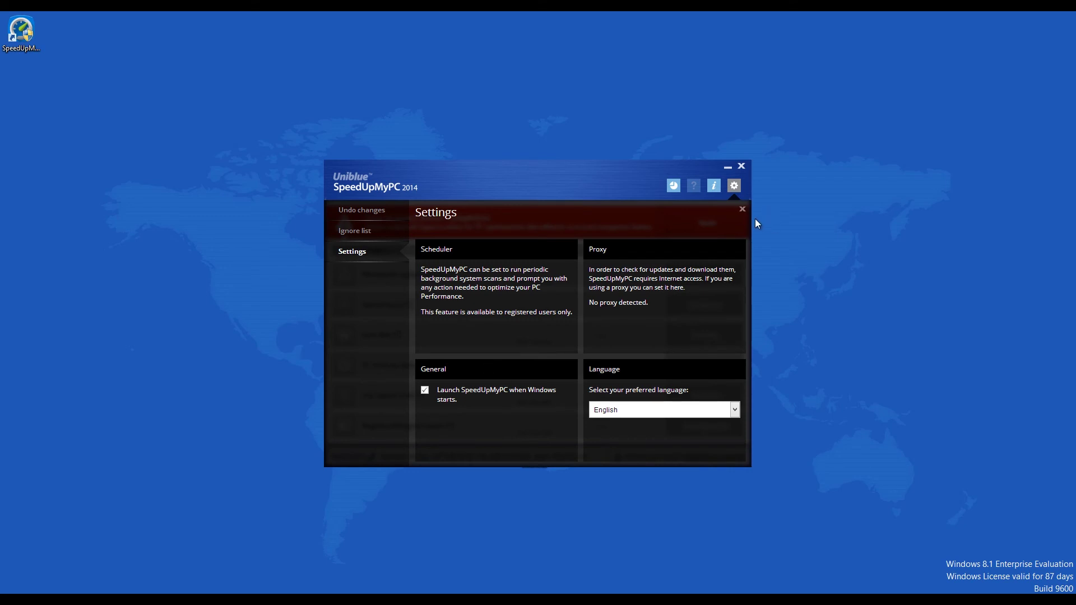
click(742, 210)
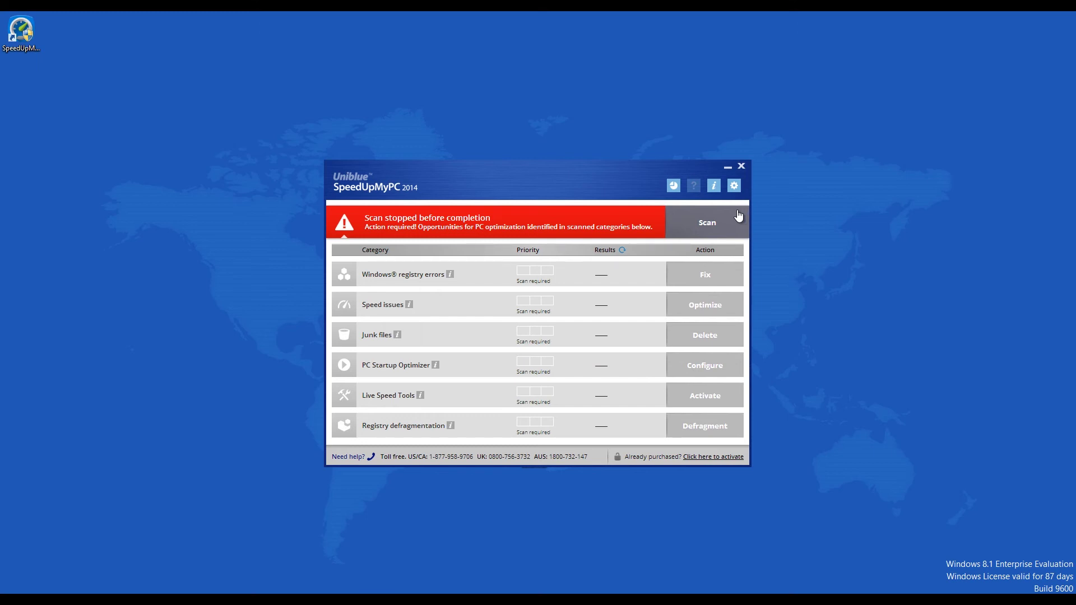
Start a new scan, dismiss the information-icons hint, and let it run through registry errors
click(719, 225)
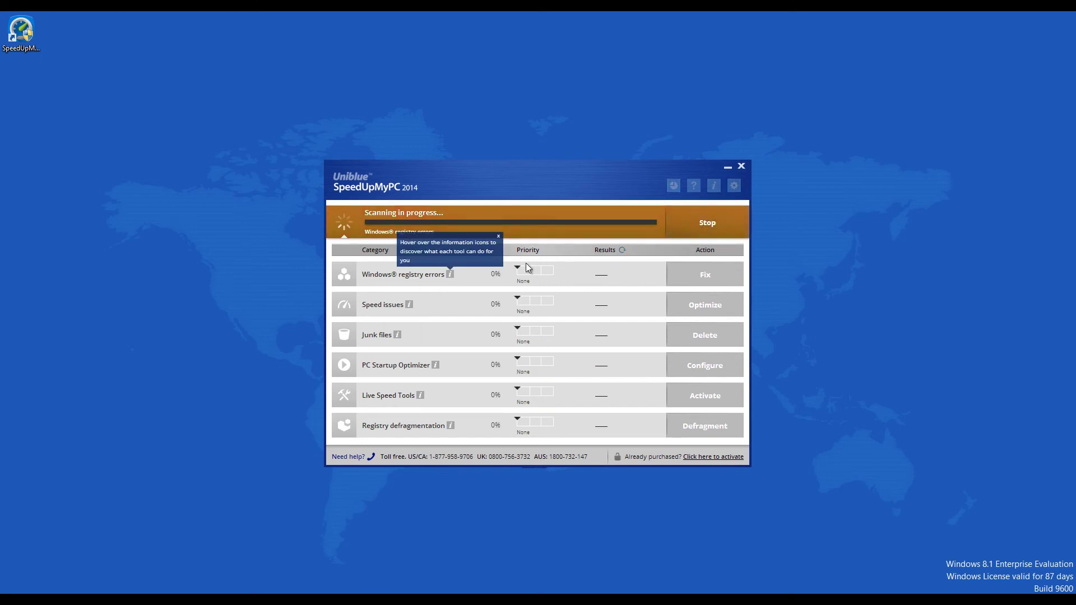
click(499, 238)
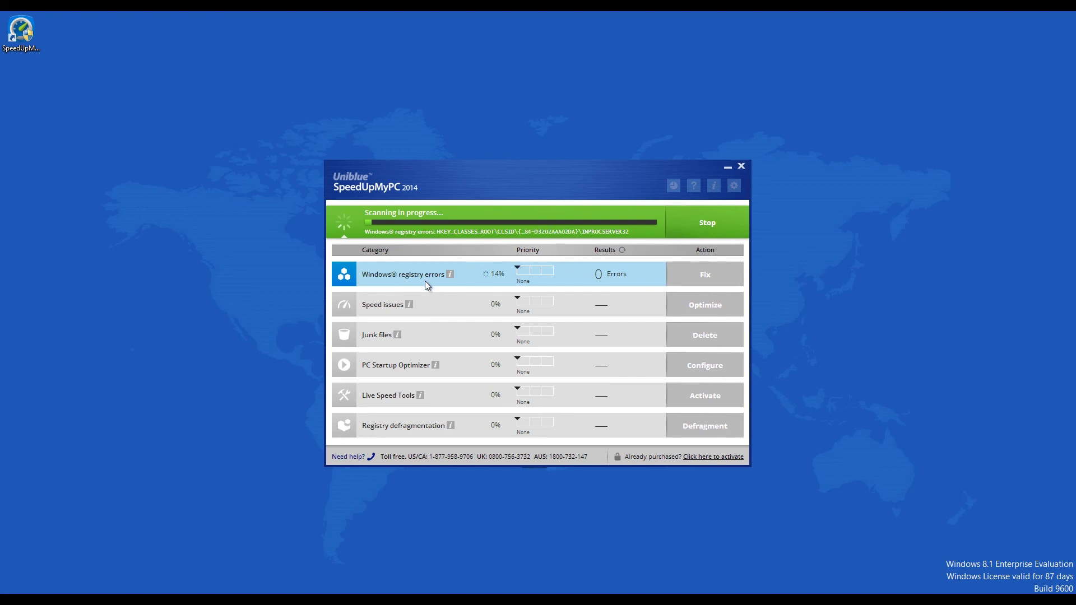
mouse_move(451, 277)
Stop the running scan and confirm with Stop scan
click(726, 230)
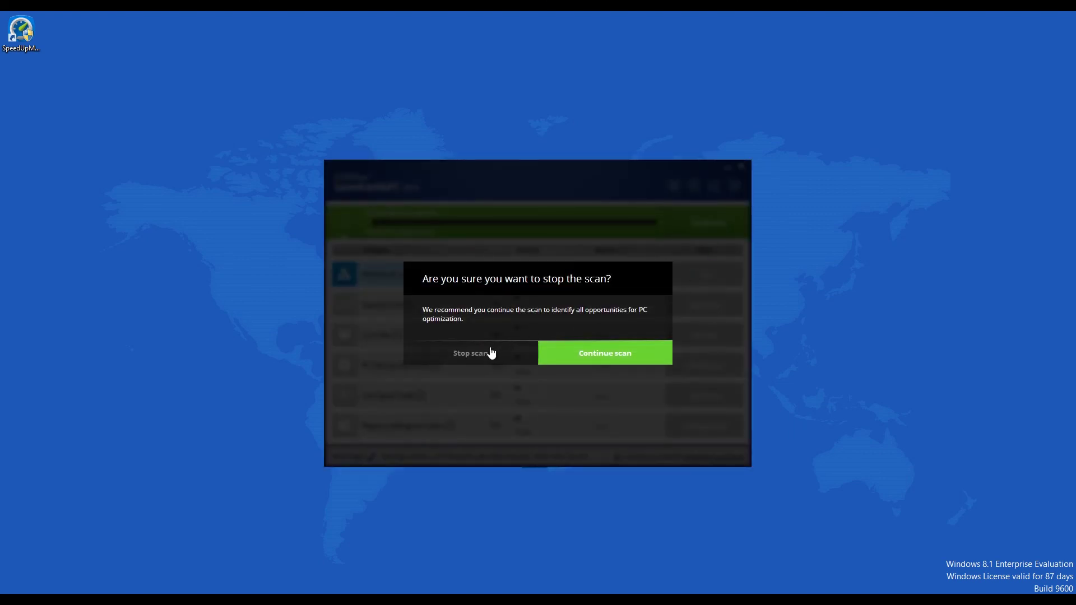
click(489, 348)
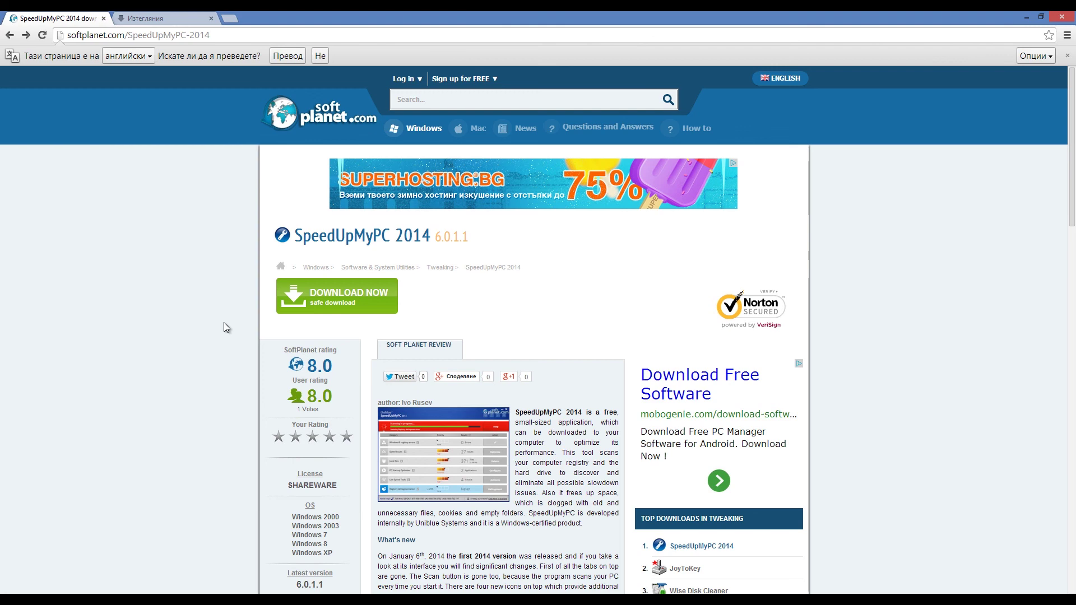
scroll(223, 323, down, 8)
scroll(224, 324, up, 9)
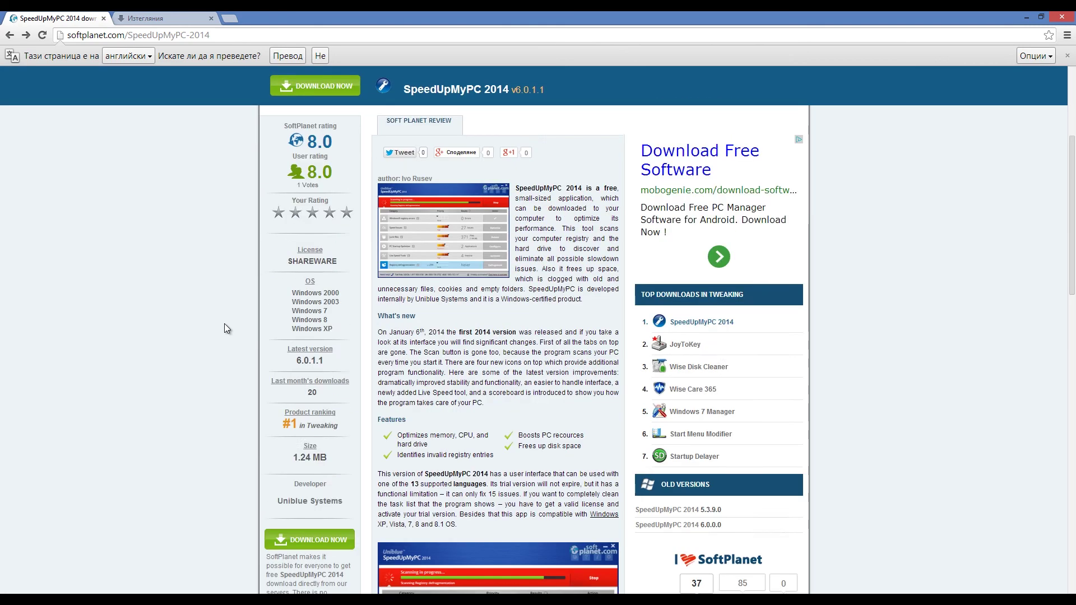